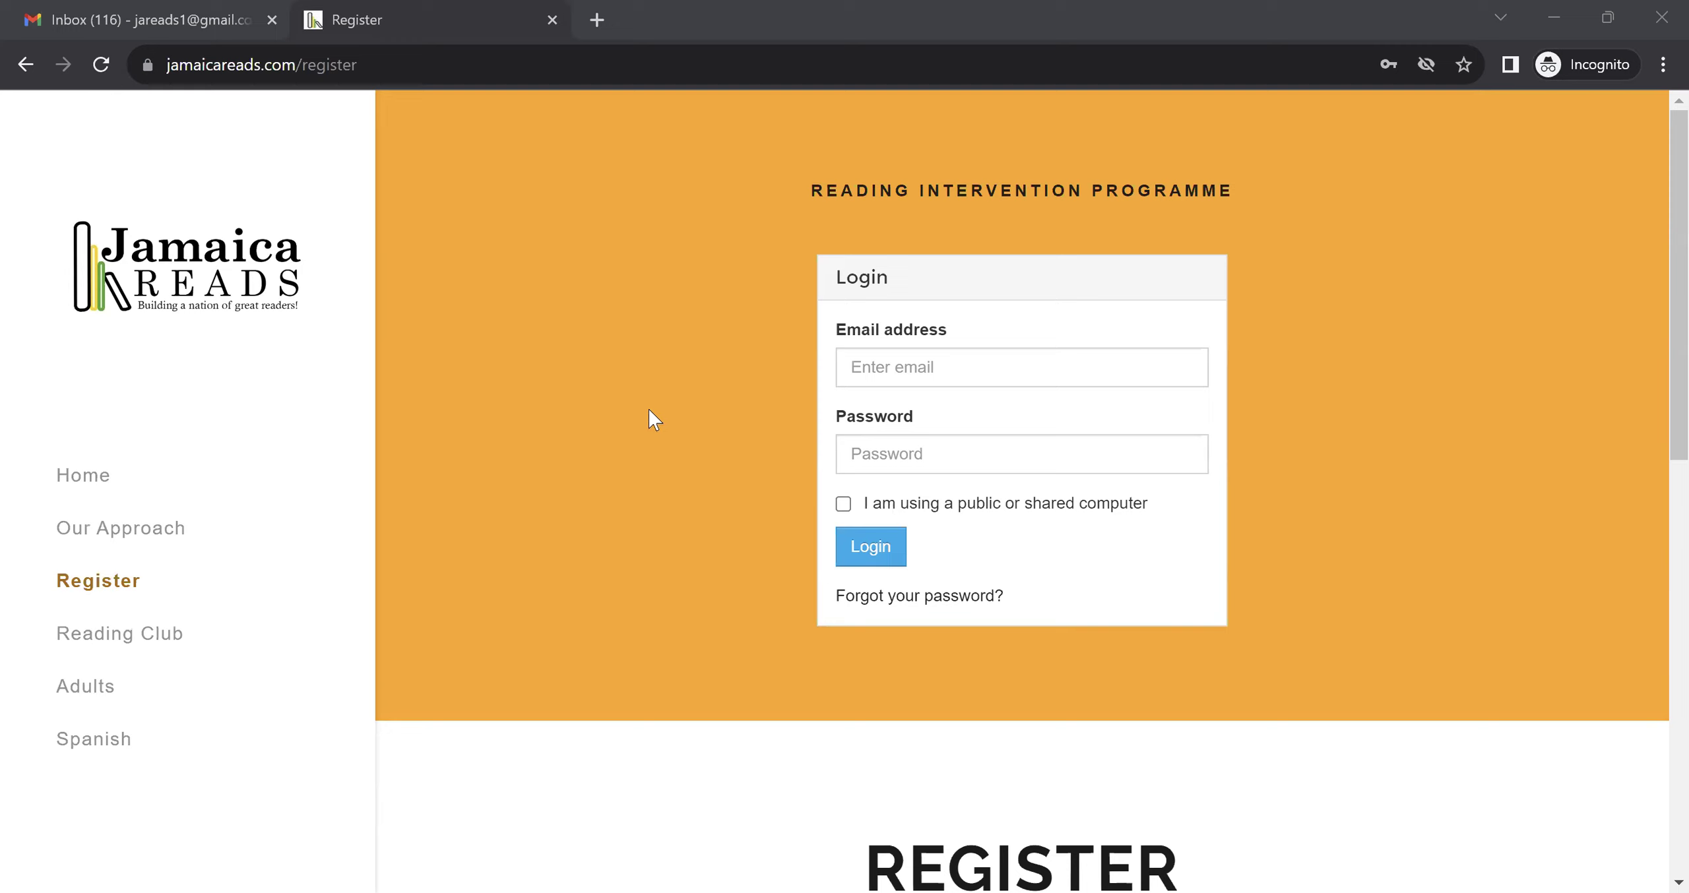
Log in to the Jamaica Reads student portal with the account email and password.
{"action": "left_click", "coordinate": [959, 366]}
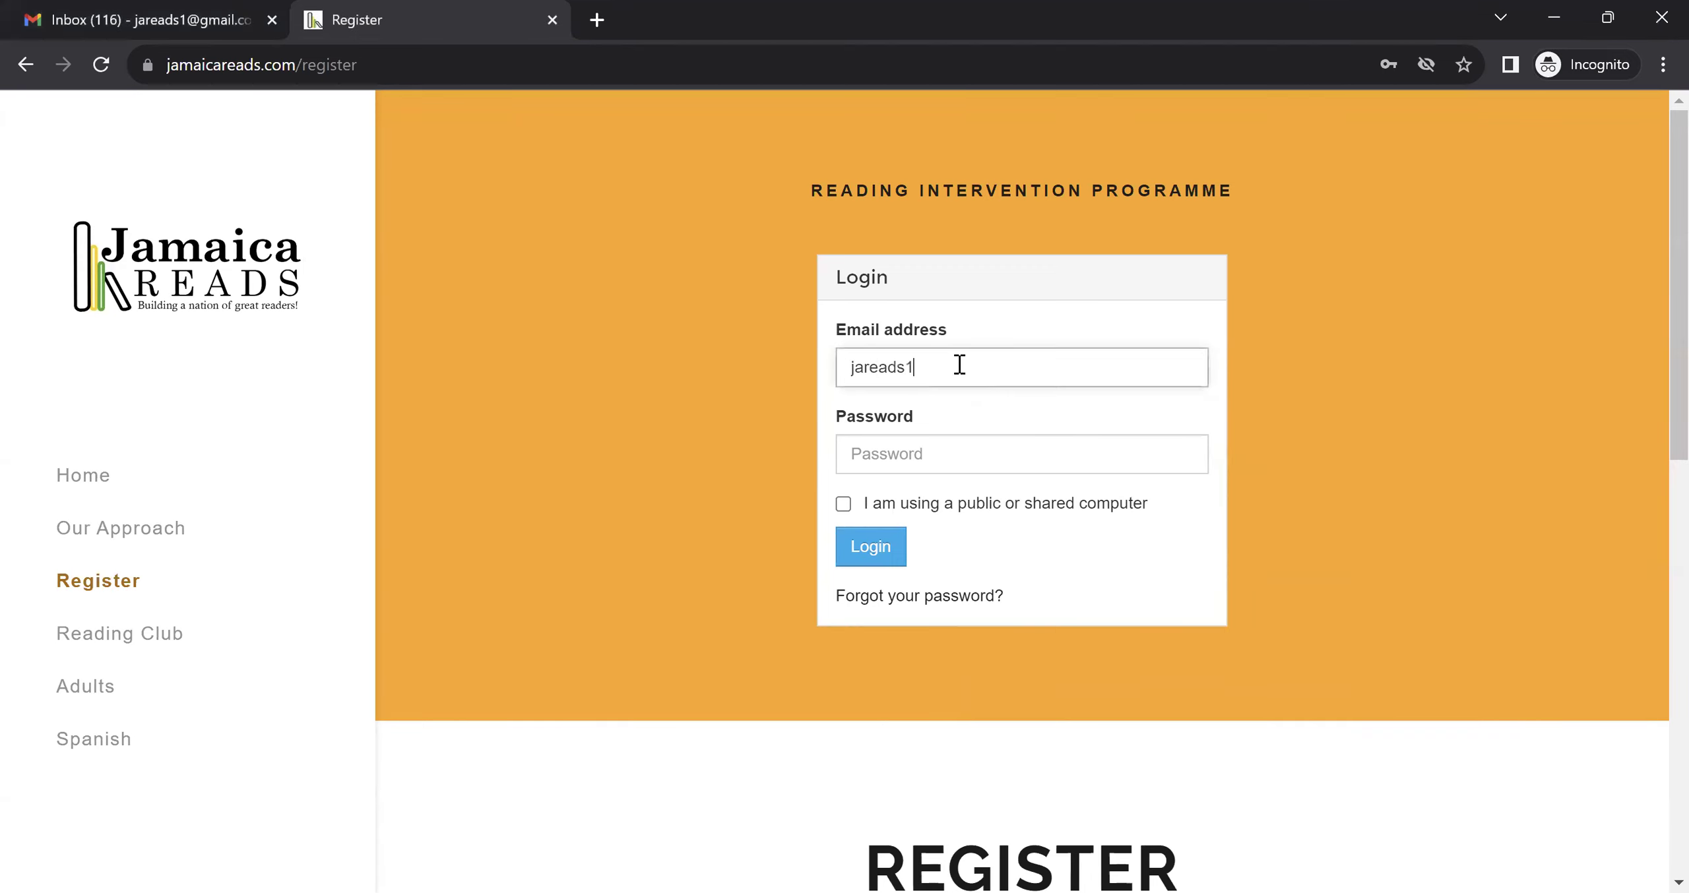
{"action": "key", "text": "Tab"}
{"action": "type", "text": "•••"}
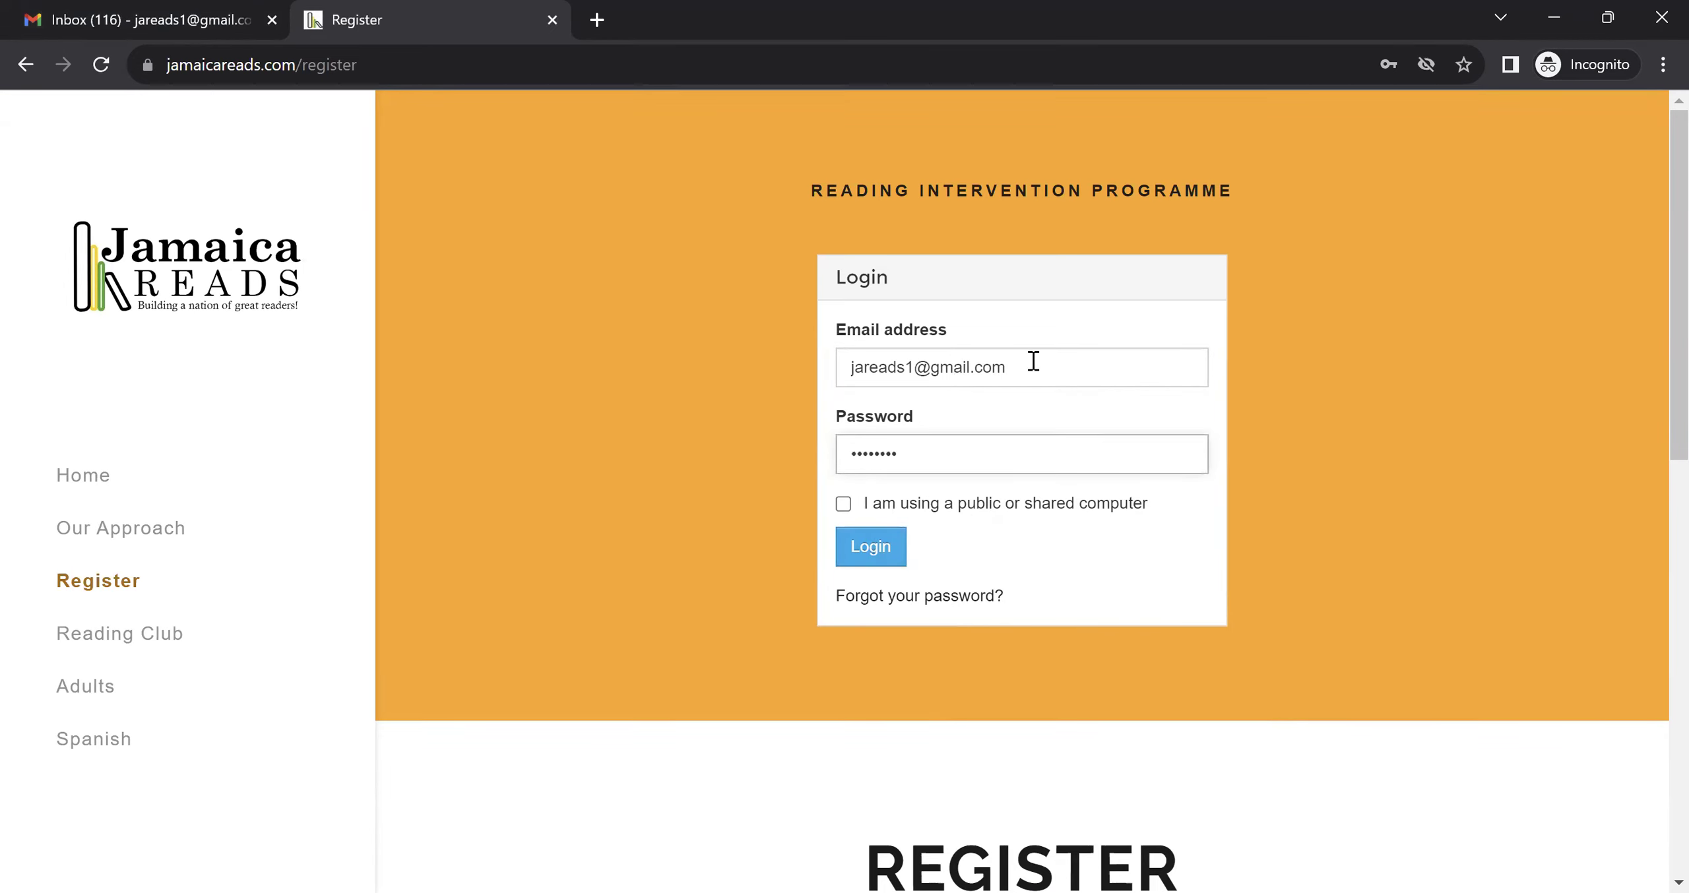
{"action": "left_click", "coordinate": [867, 553]}
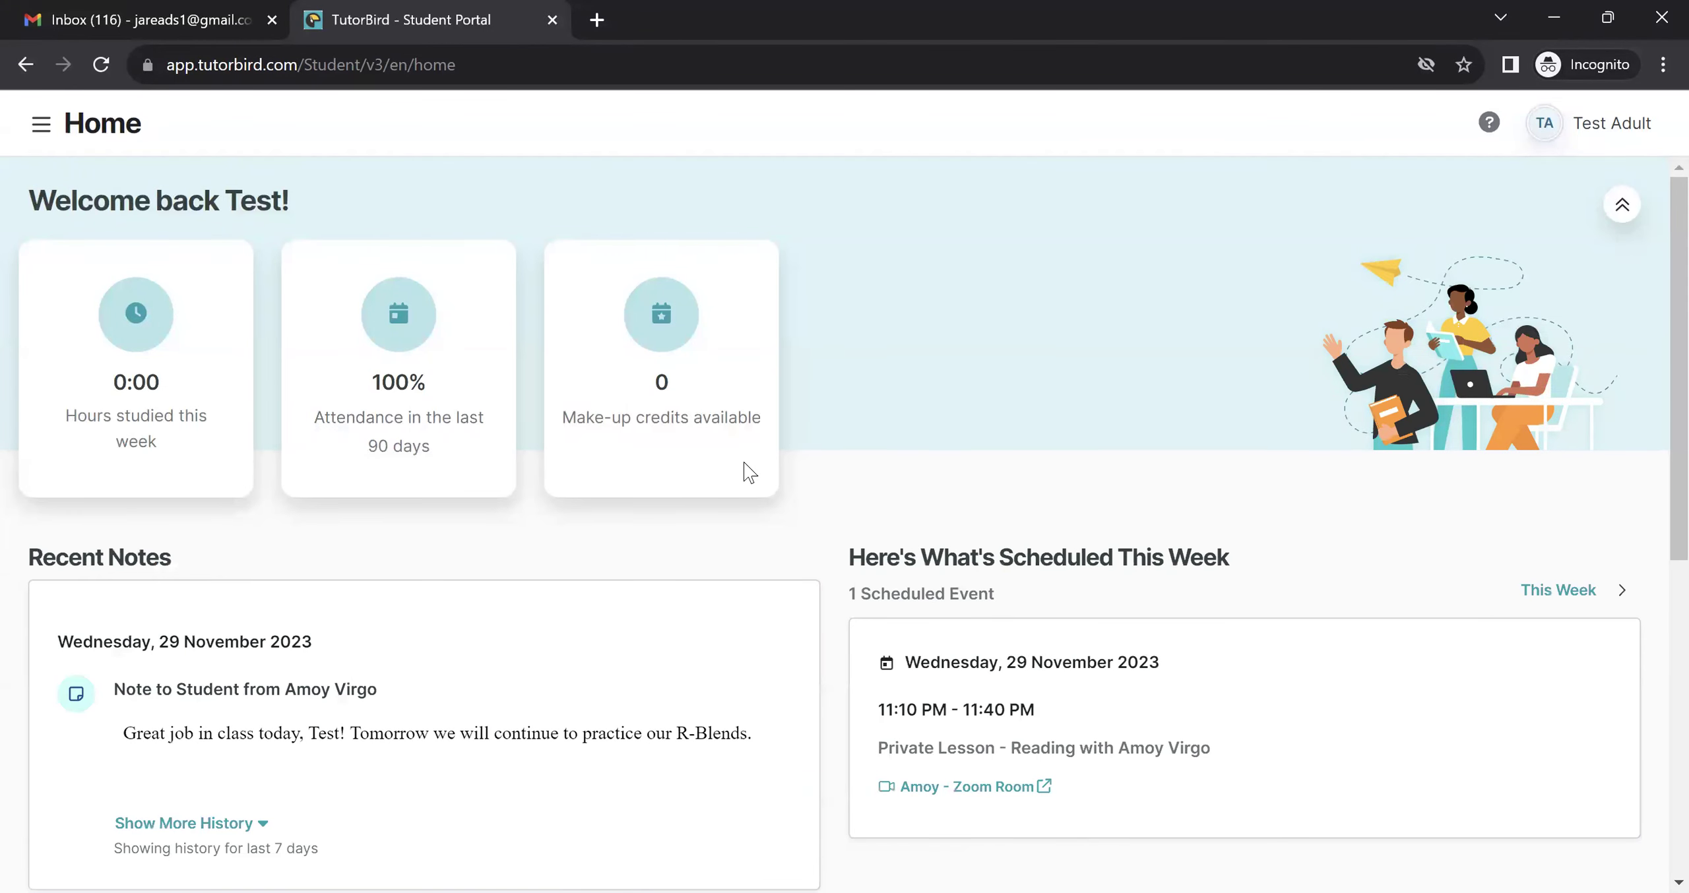
{"action": "scroll", "coordinate": [744, 463], "scroll_direction": "down", "scroll_amount": 3}
{"action": "scroll", "coordinate": [667, 545], "scroll_direction": "up", "scroll_amount": 3}
Open the side navigation menu and go to Account & Invoices.
{"action": "left_click", "coordinate": [41, 125]}
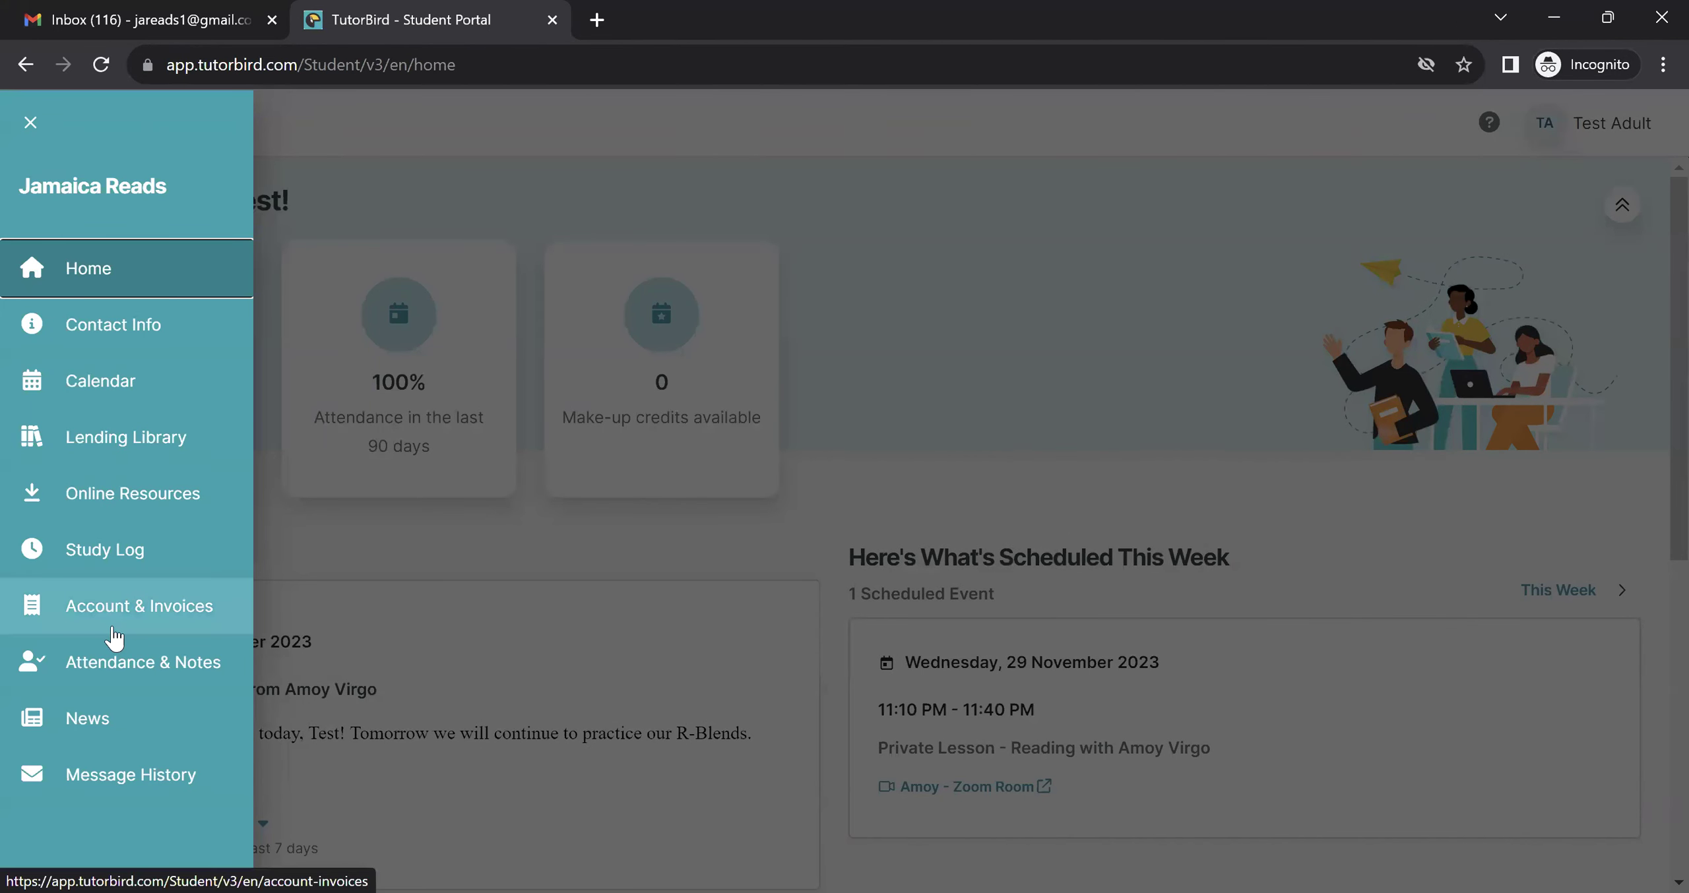
{"action": "left_click", "coordinate": [143, 610]}
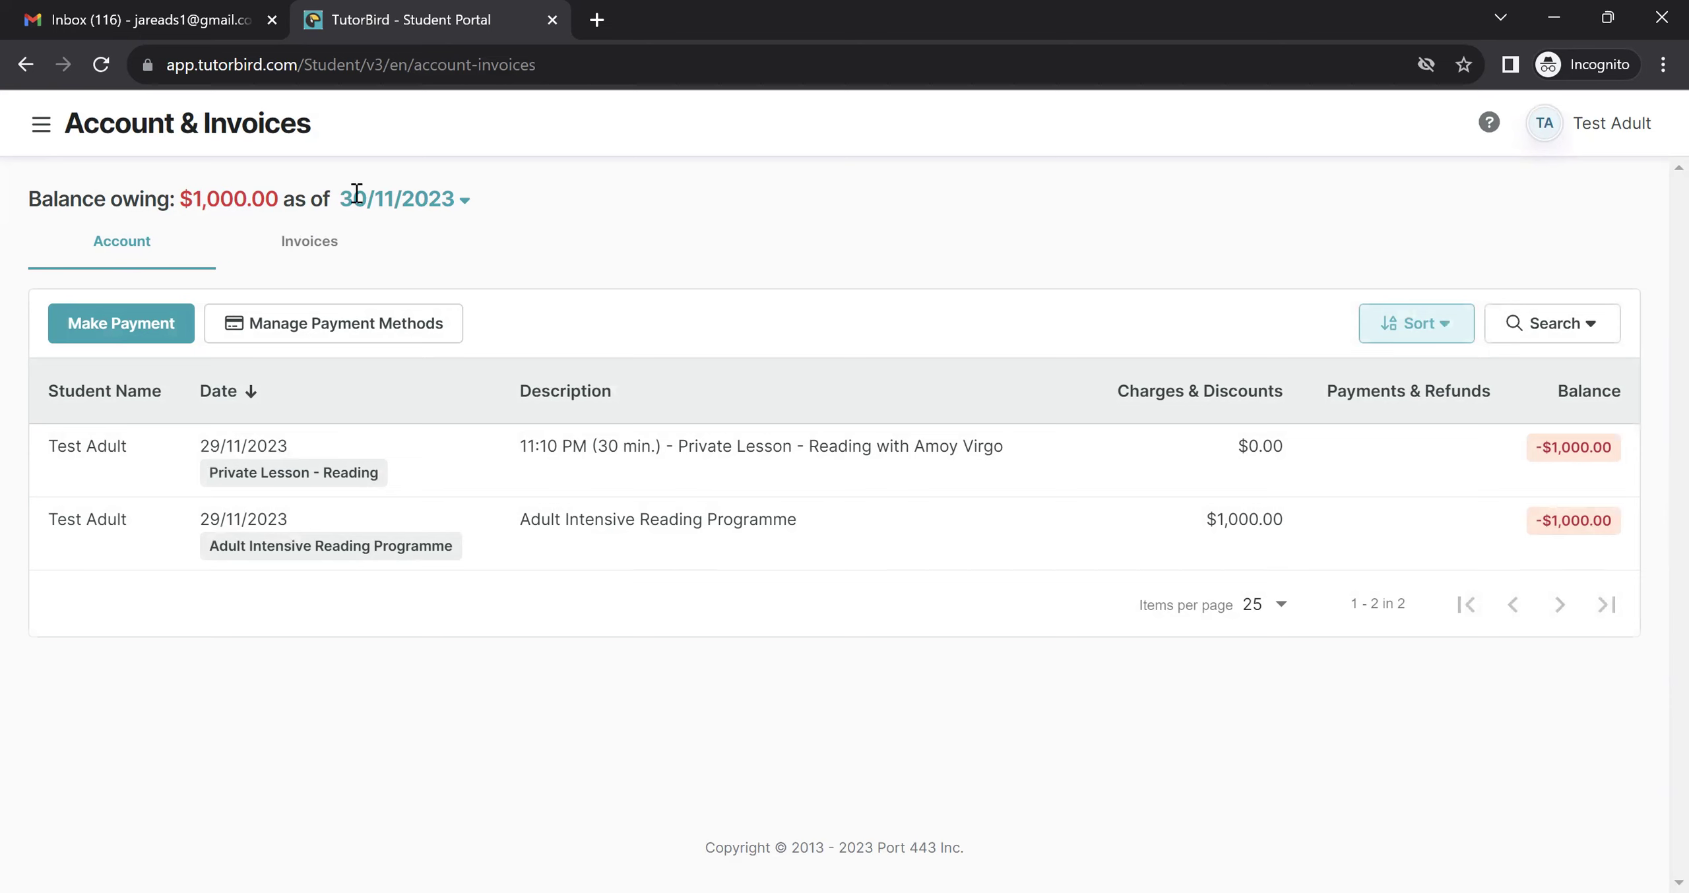
Change the balance as-of date to 1/11/2023, then back to 30/11/2023.
{"action": "left_click", "coordinate": [464, 205]}
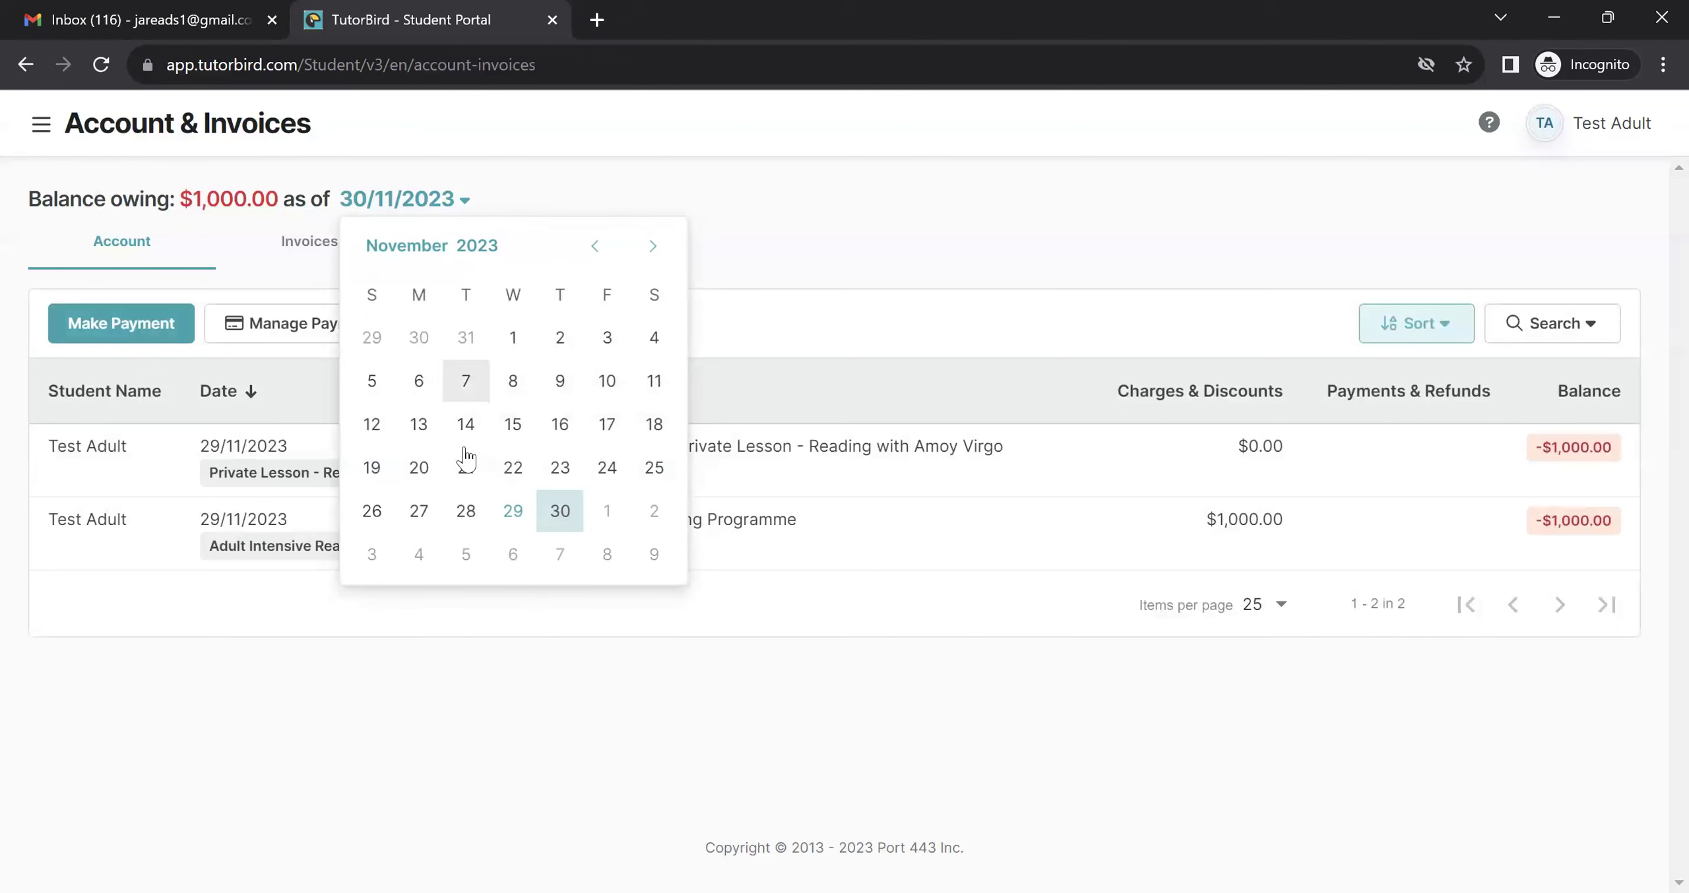
{"action": "left_click", "coordinate": [512, 337]}
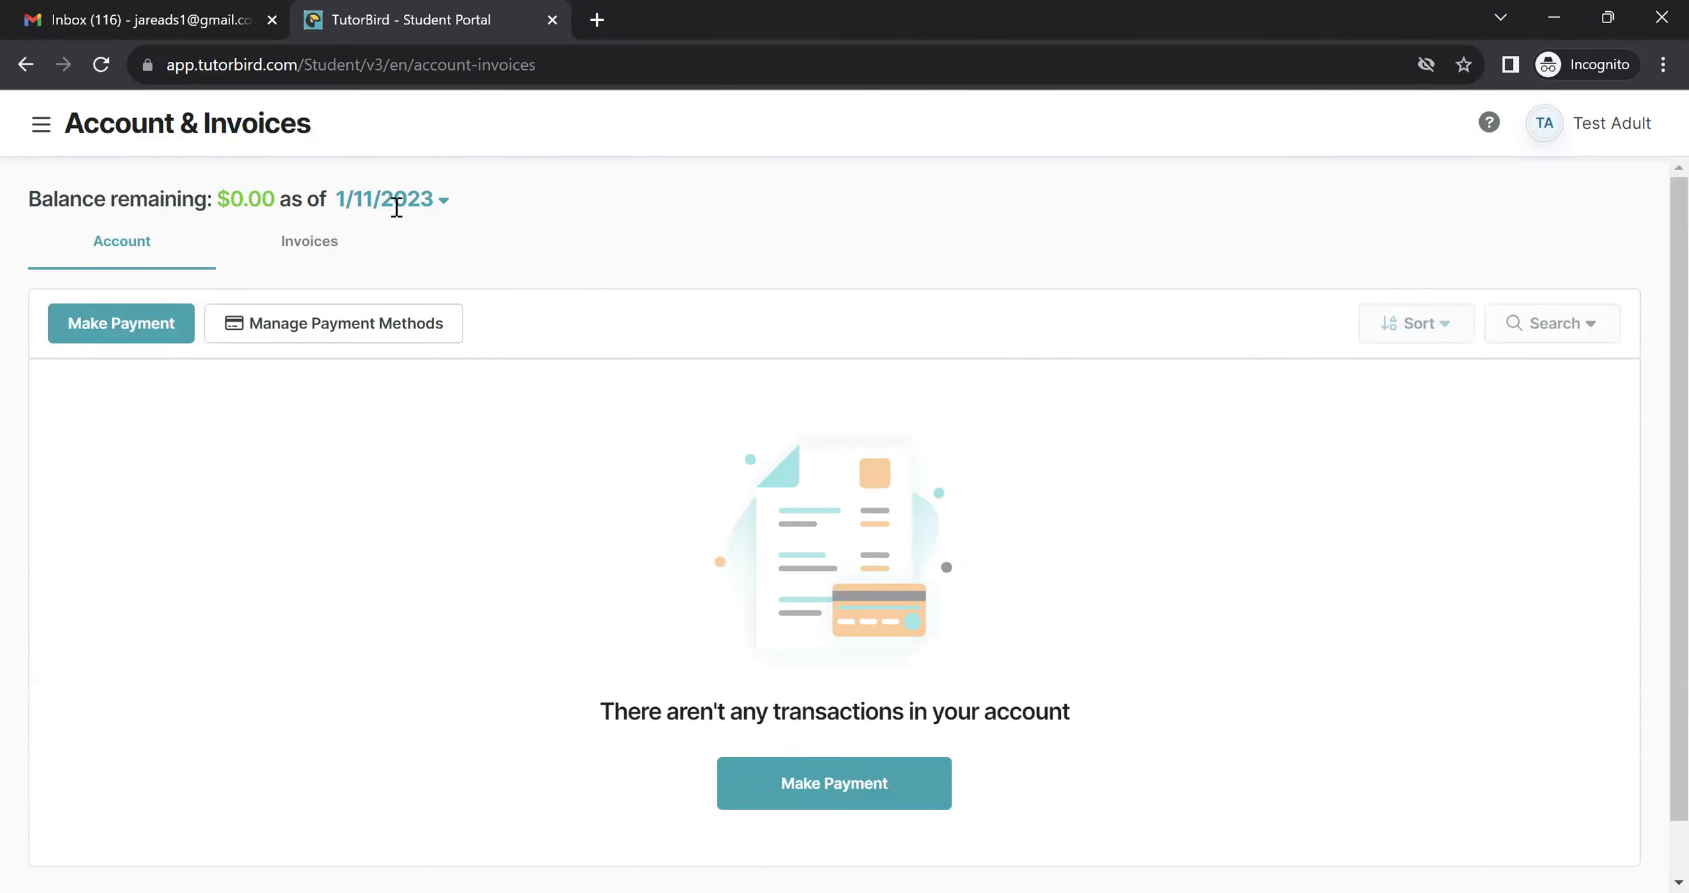
{"action": "left_click", "coordinate": [445, 201]}
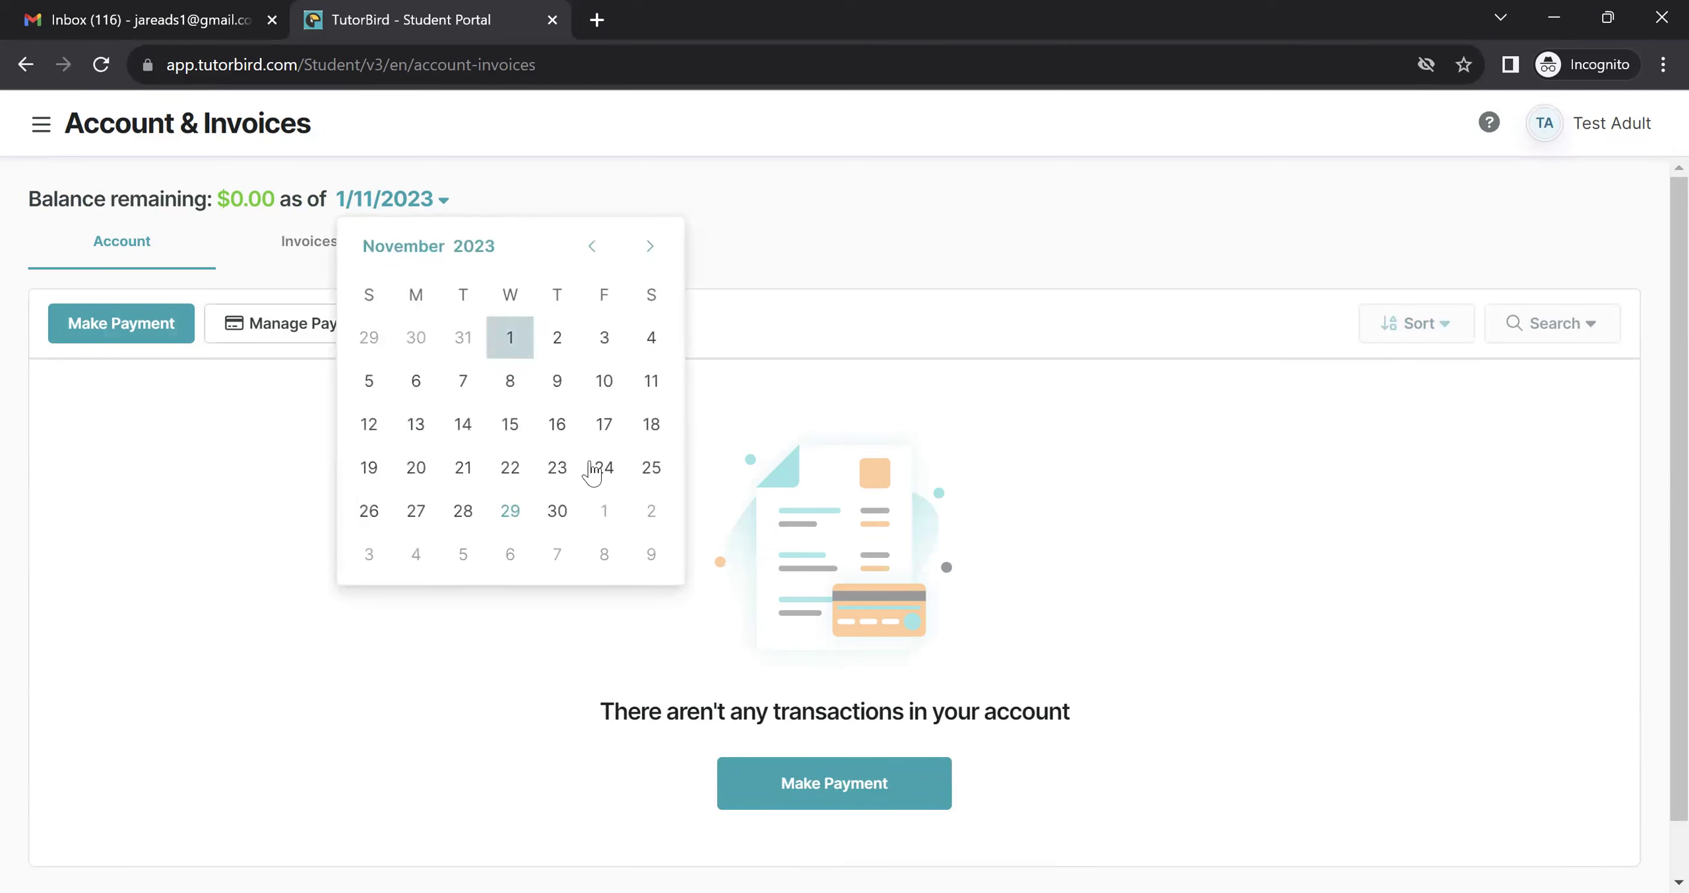
{"action": "left_click", "coordinate": [556, 509]}
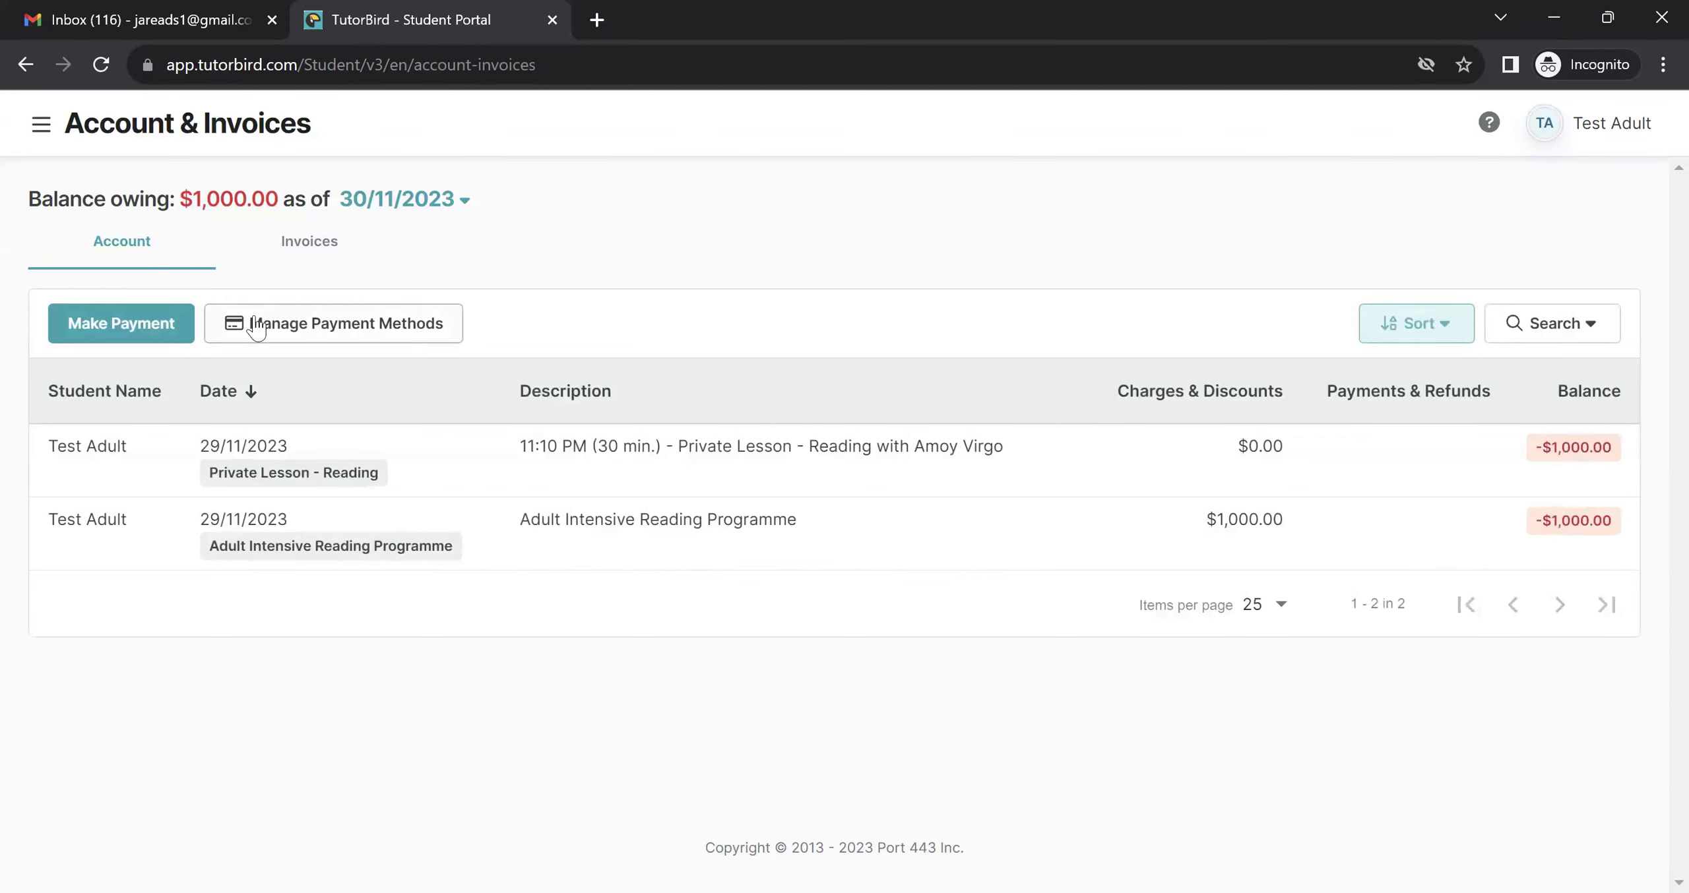
{"action": "left_click", "coordinate": [138, 328]}
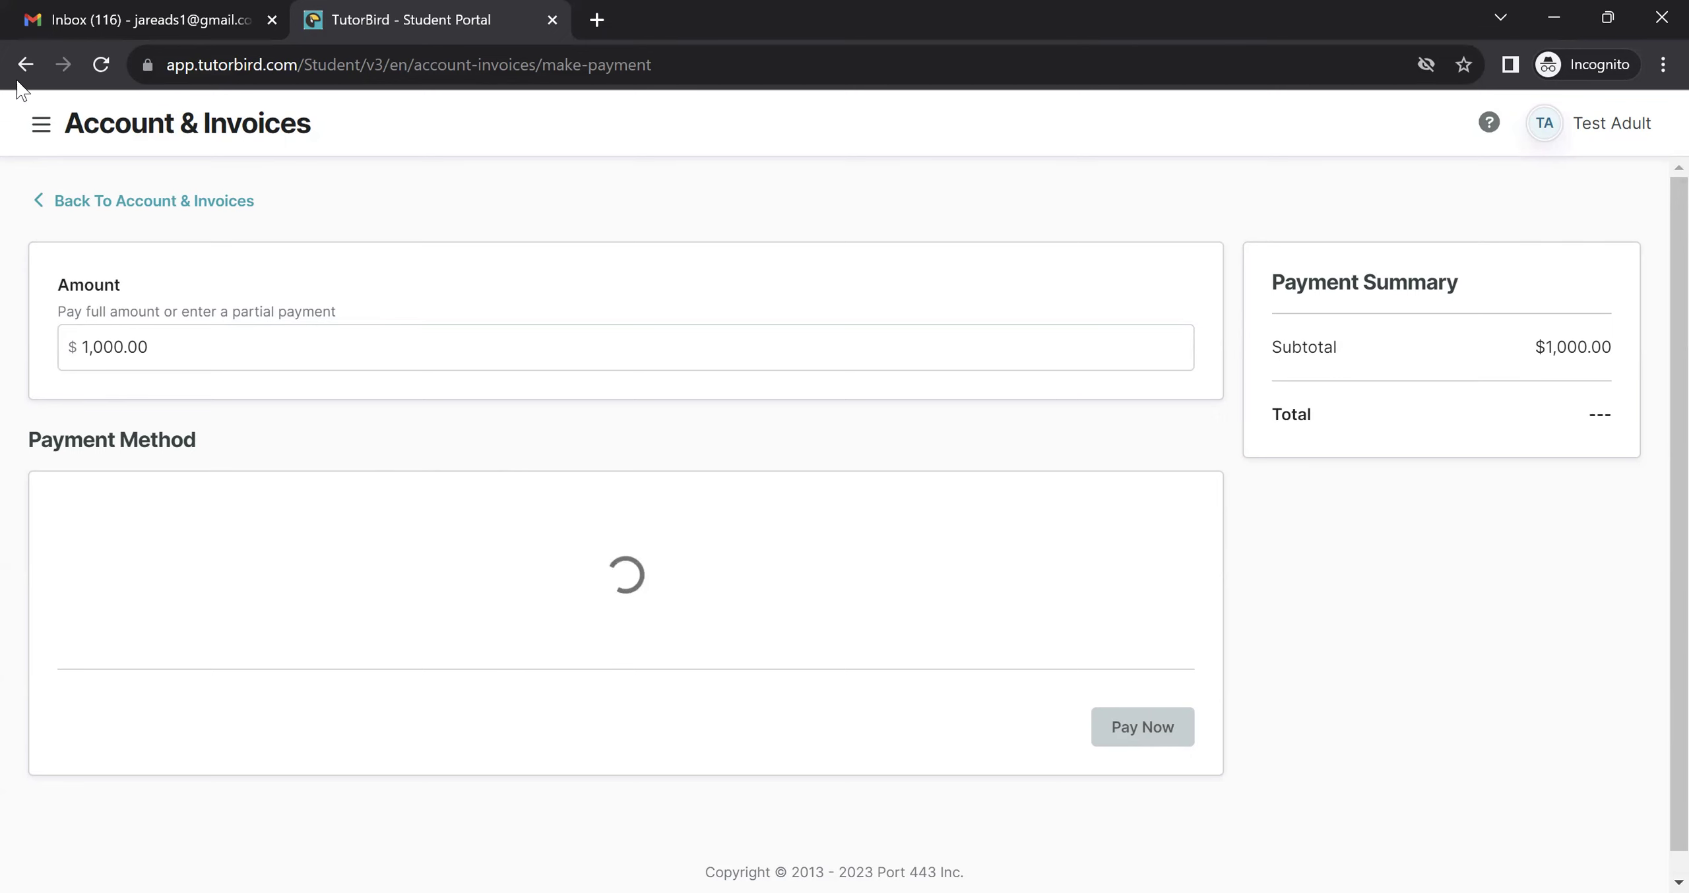
{"action": "left_click", "coordinate": [75, 206]}
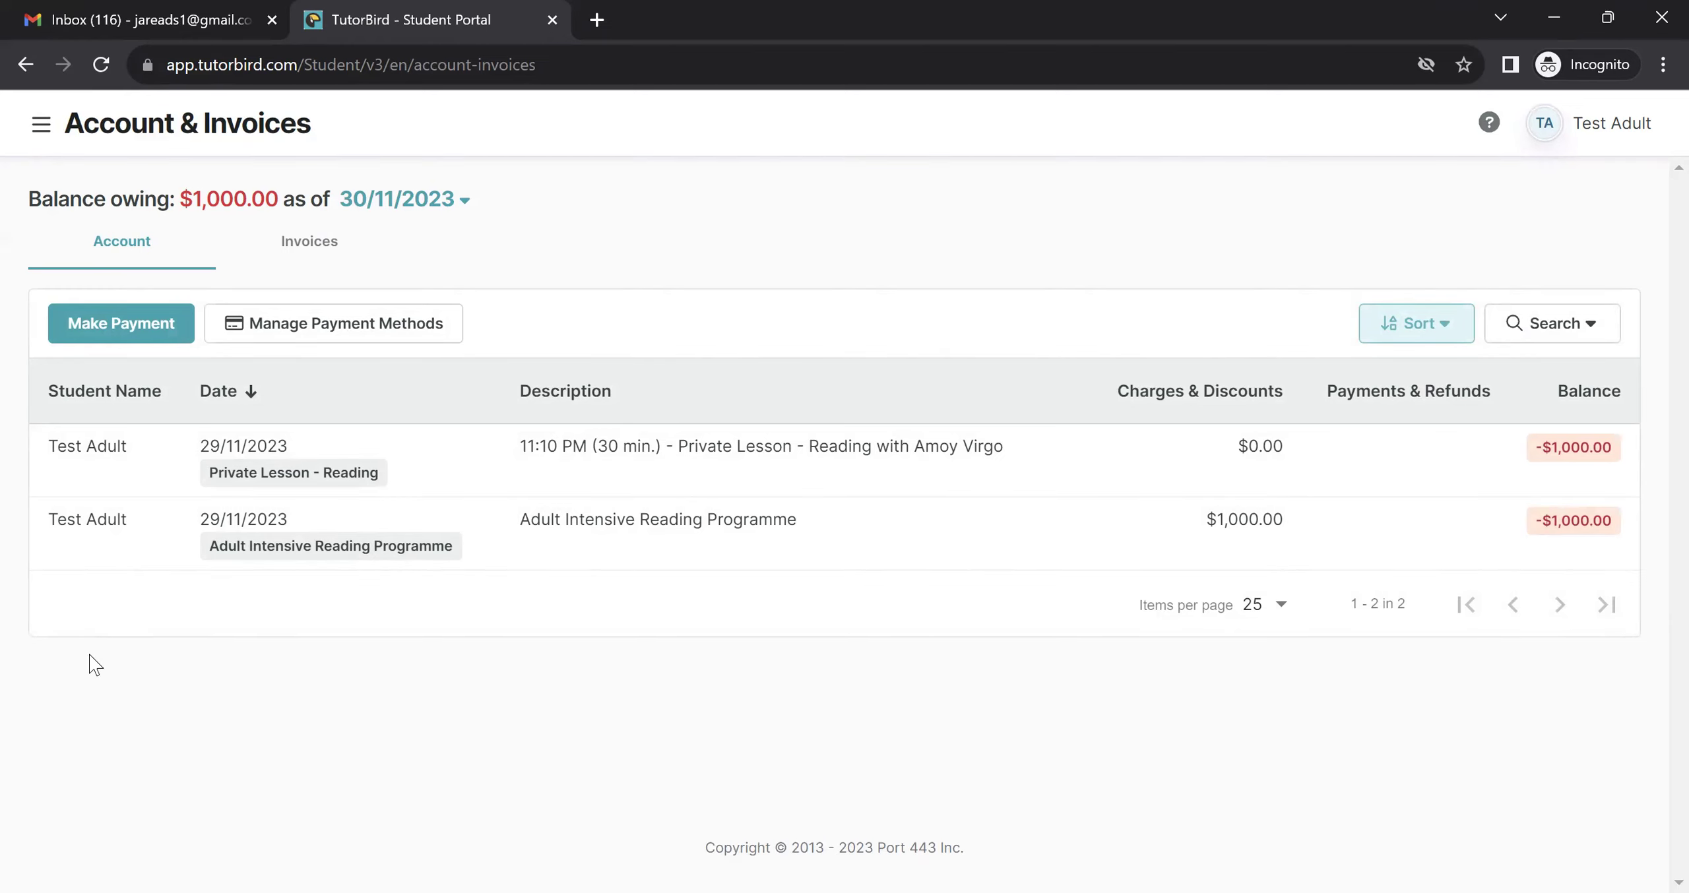
{"action": "left_click", "coordinate": [369, 328]}
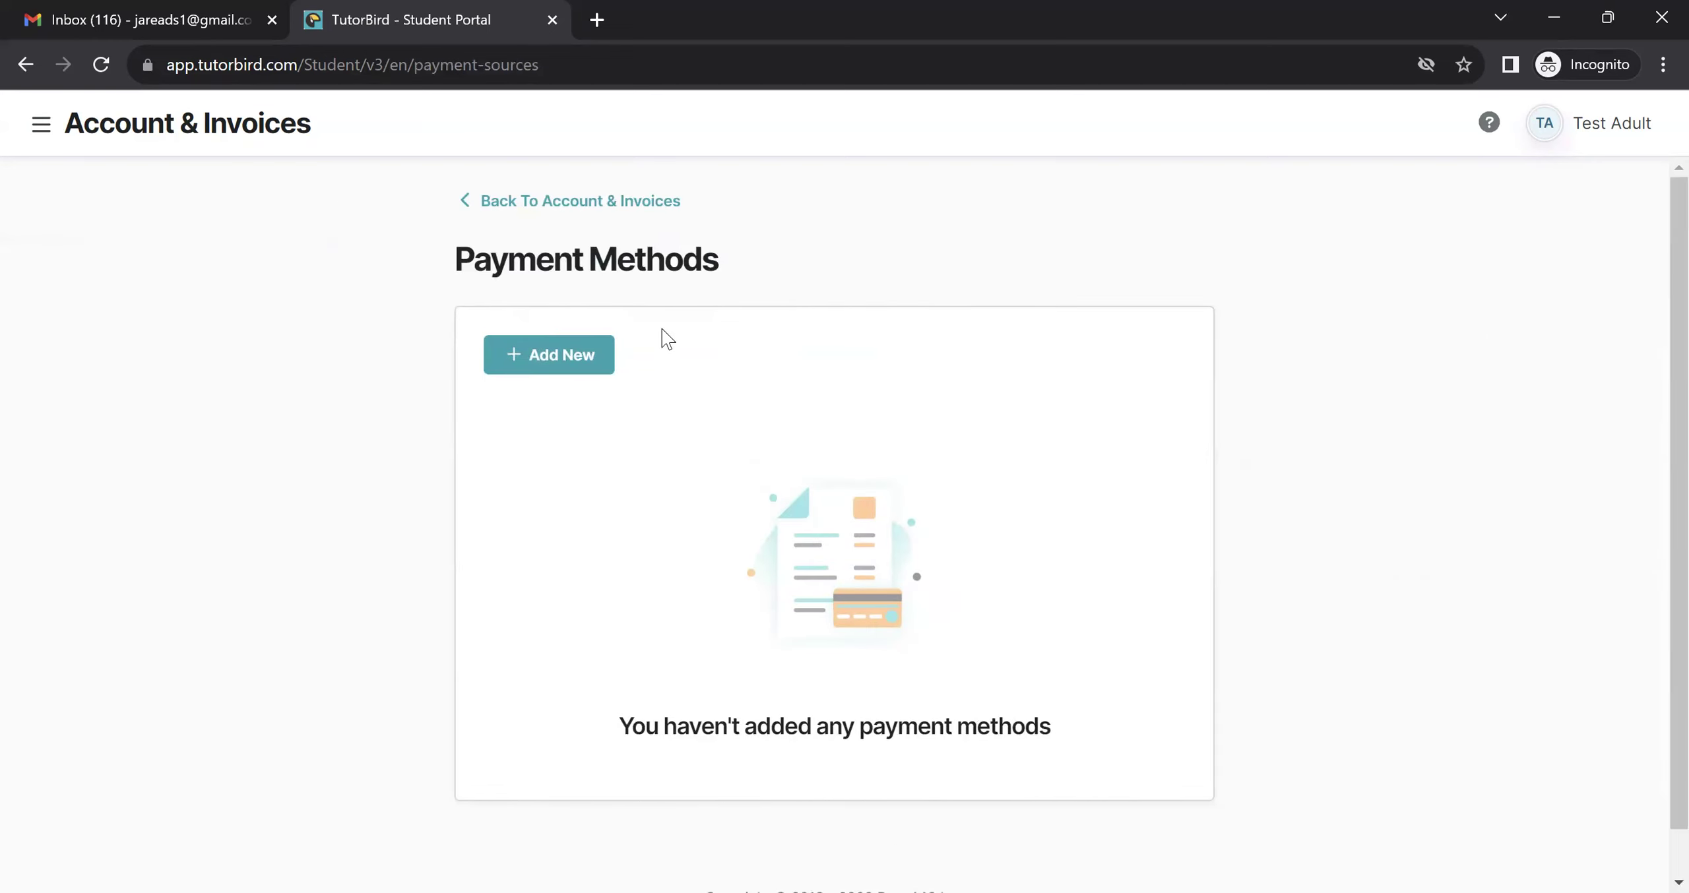
{"action": "left_click", "coordinate": [549, 355]}
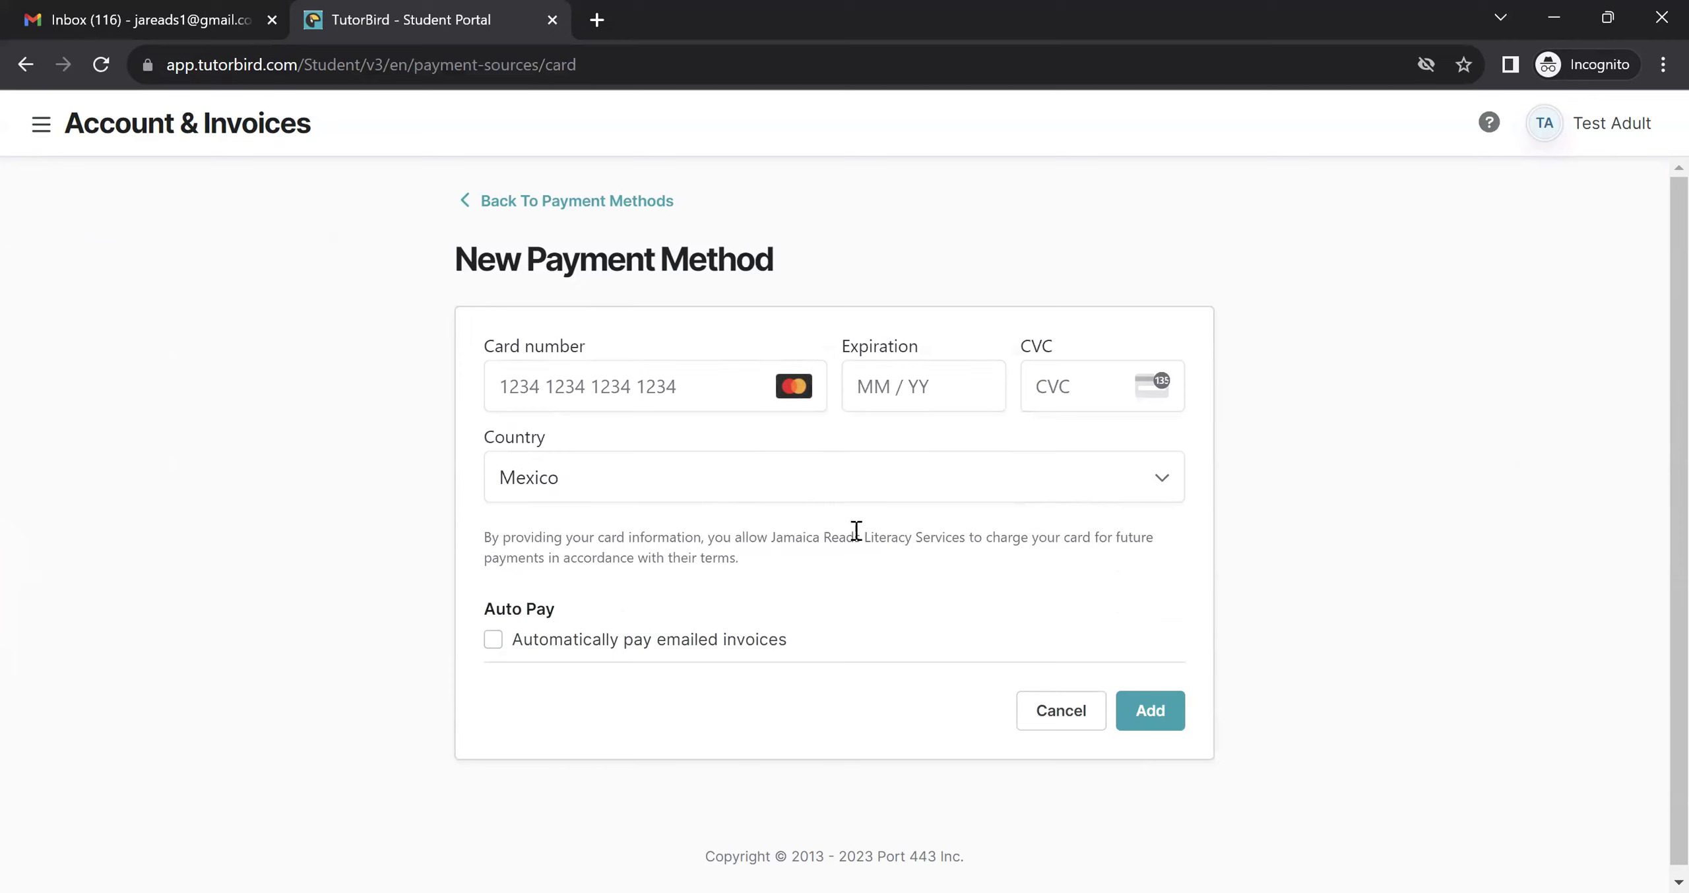
{"action": "left_click", "coordinate": [1060, 710]}
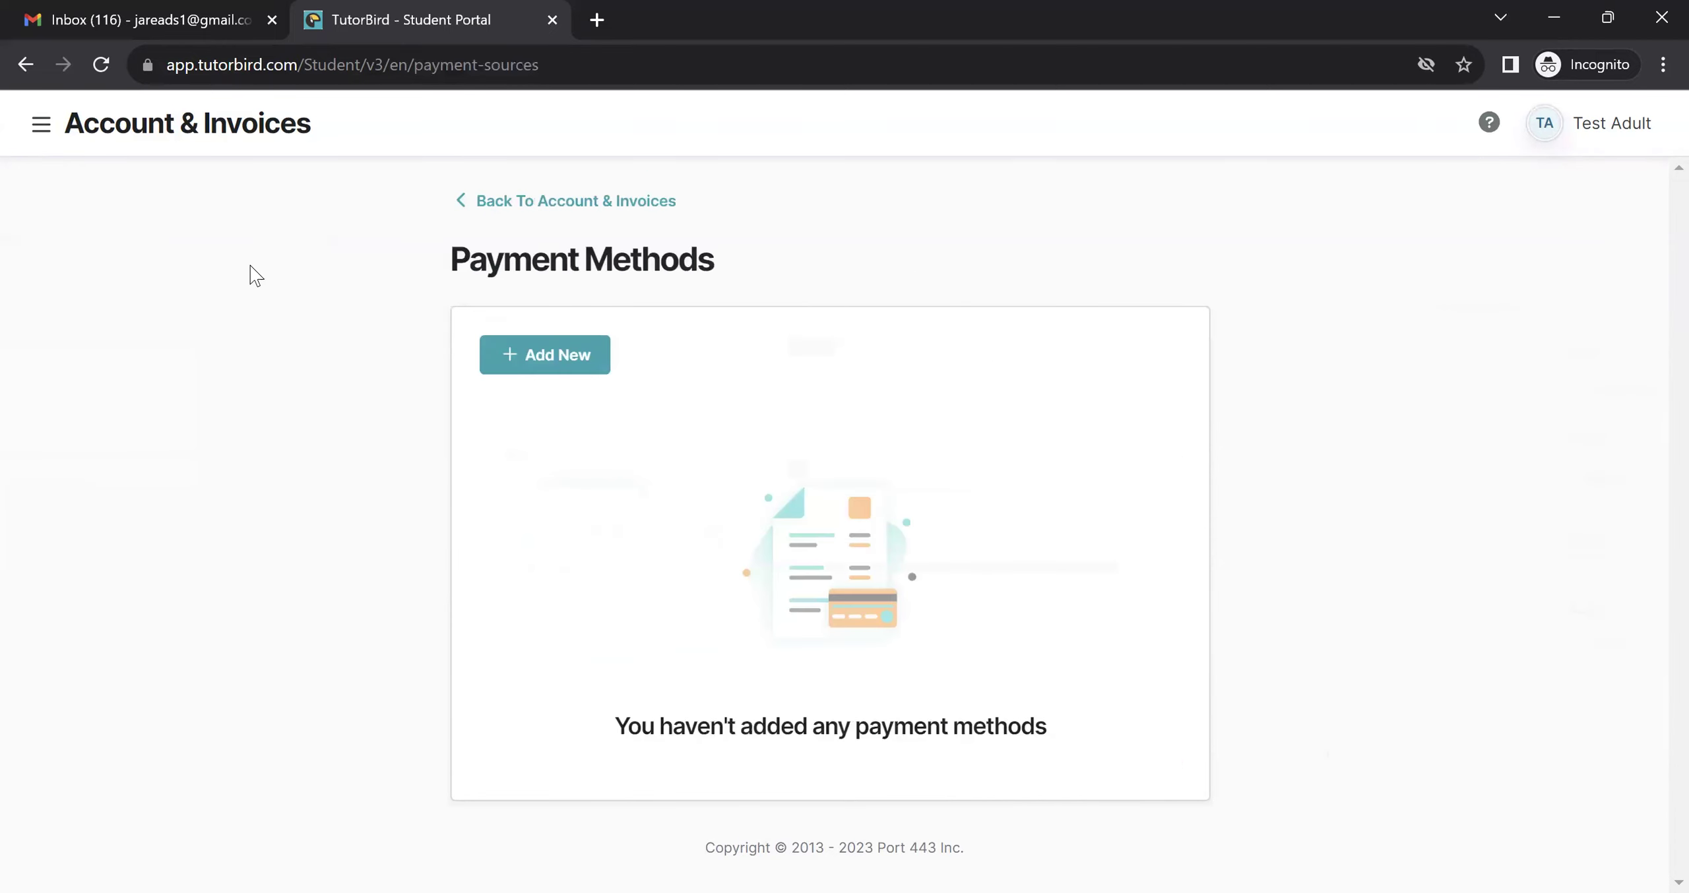
{"action": "left_click", "coordinate": [546, 200]}
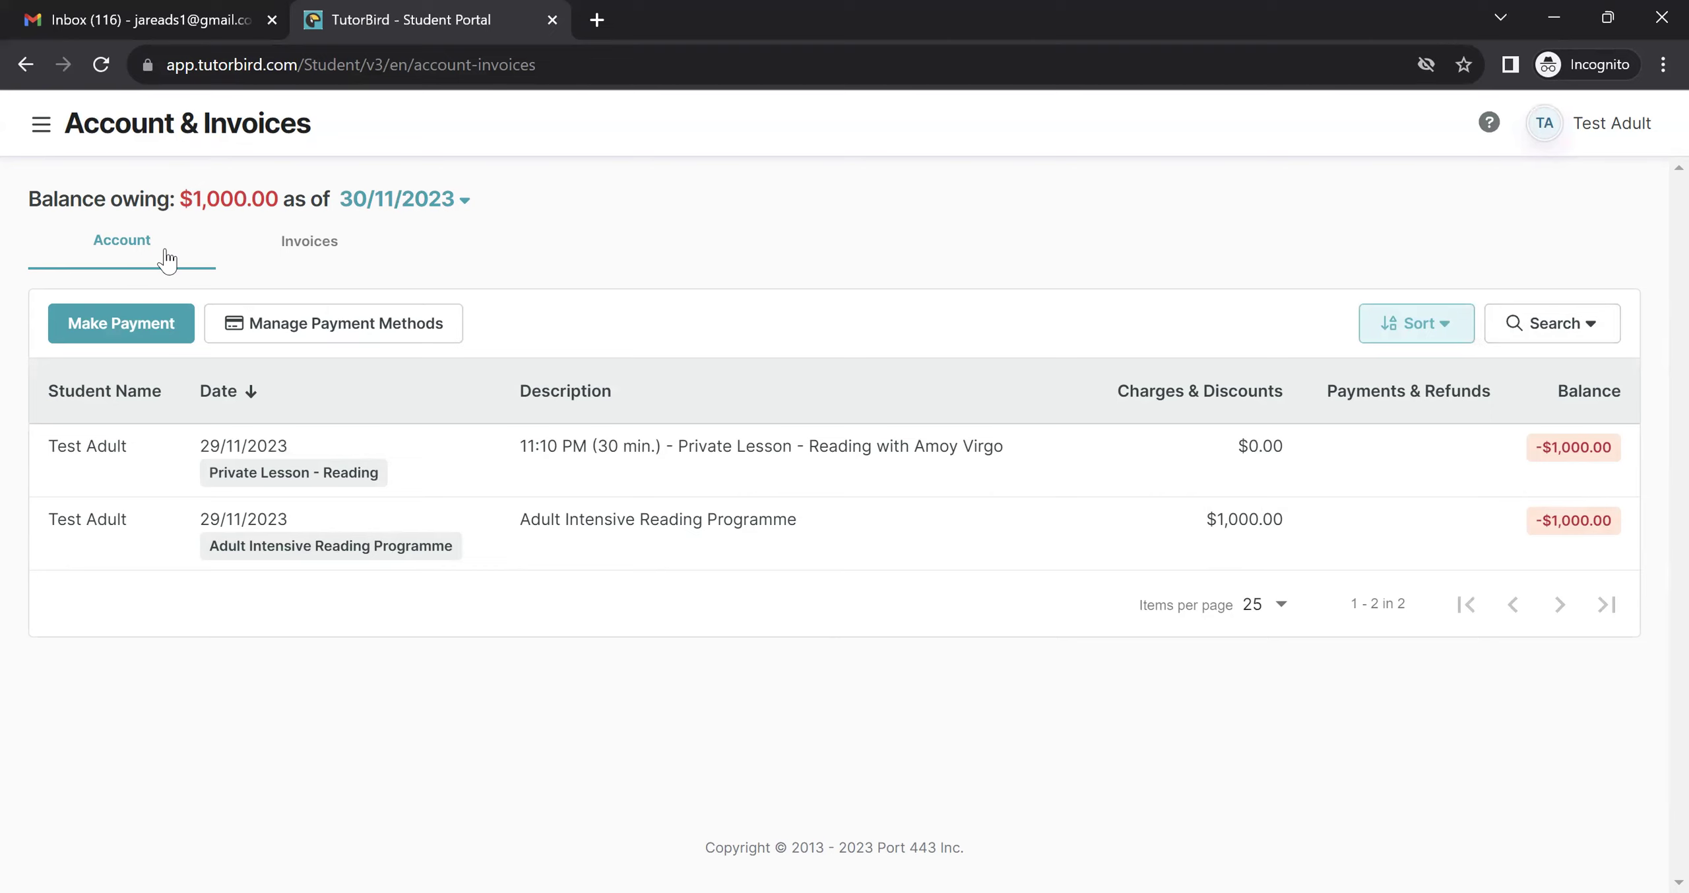
{"action": "left_click", "coordinate": [317, 242]}
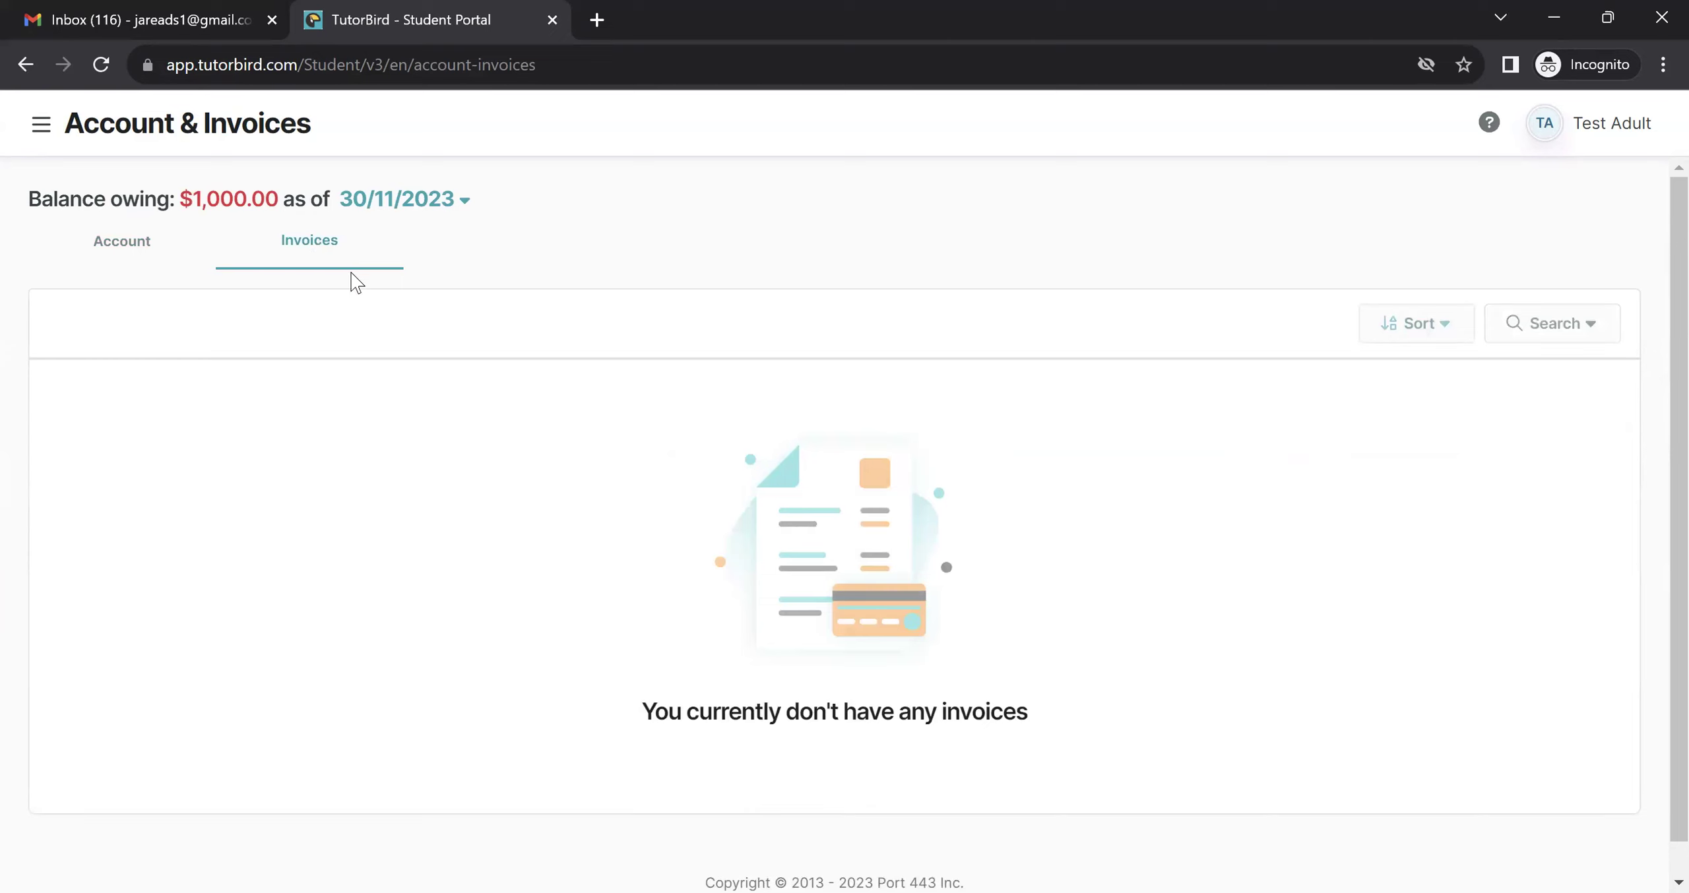
{"action": "scroll", "coordinate": [350, 287], "scroll_direction": "down", "scroll_amount": 1}
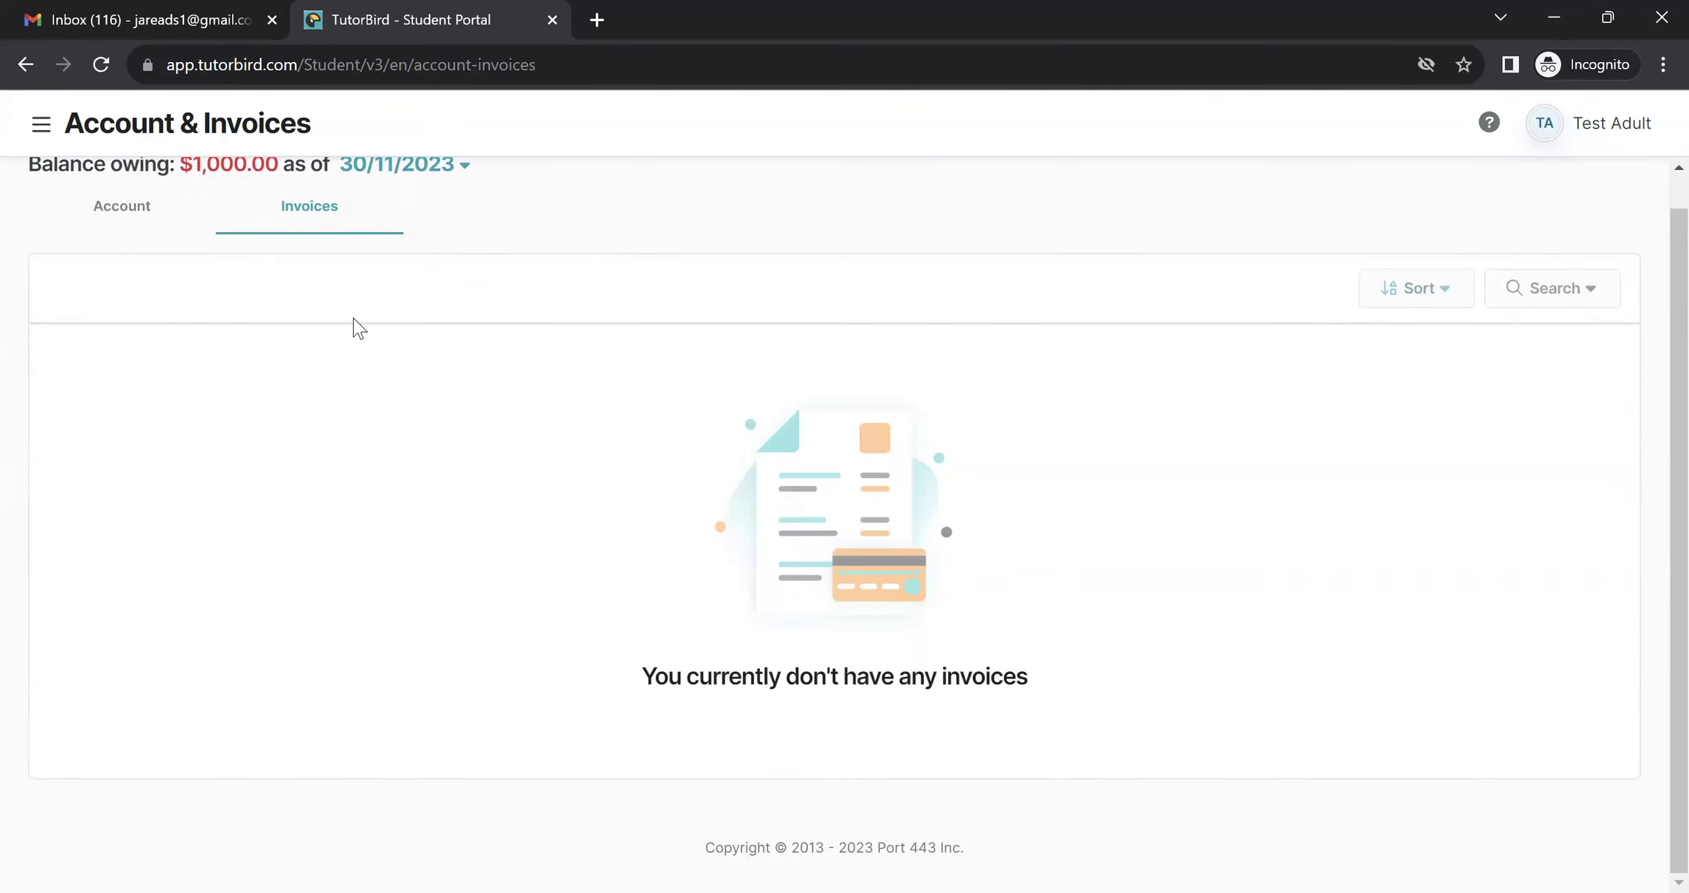
{"action": "scroll", "coordinate": [350, 318], "scroll_direction": "up", "scroll_amount": 1}
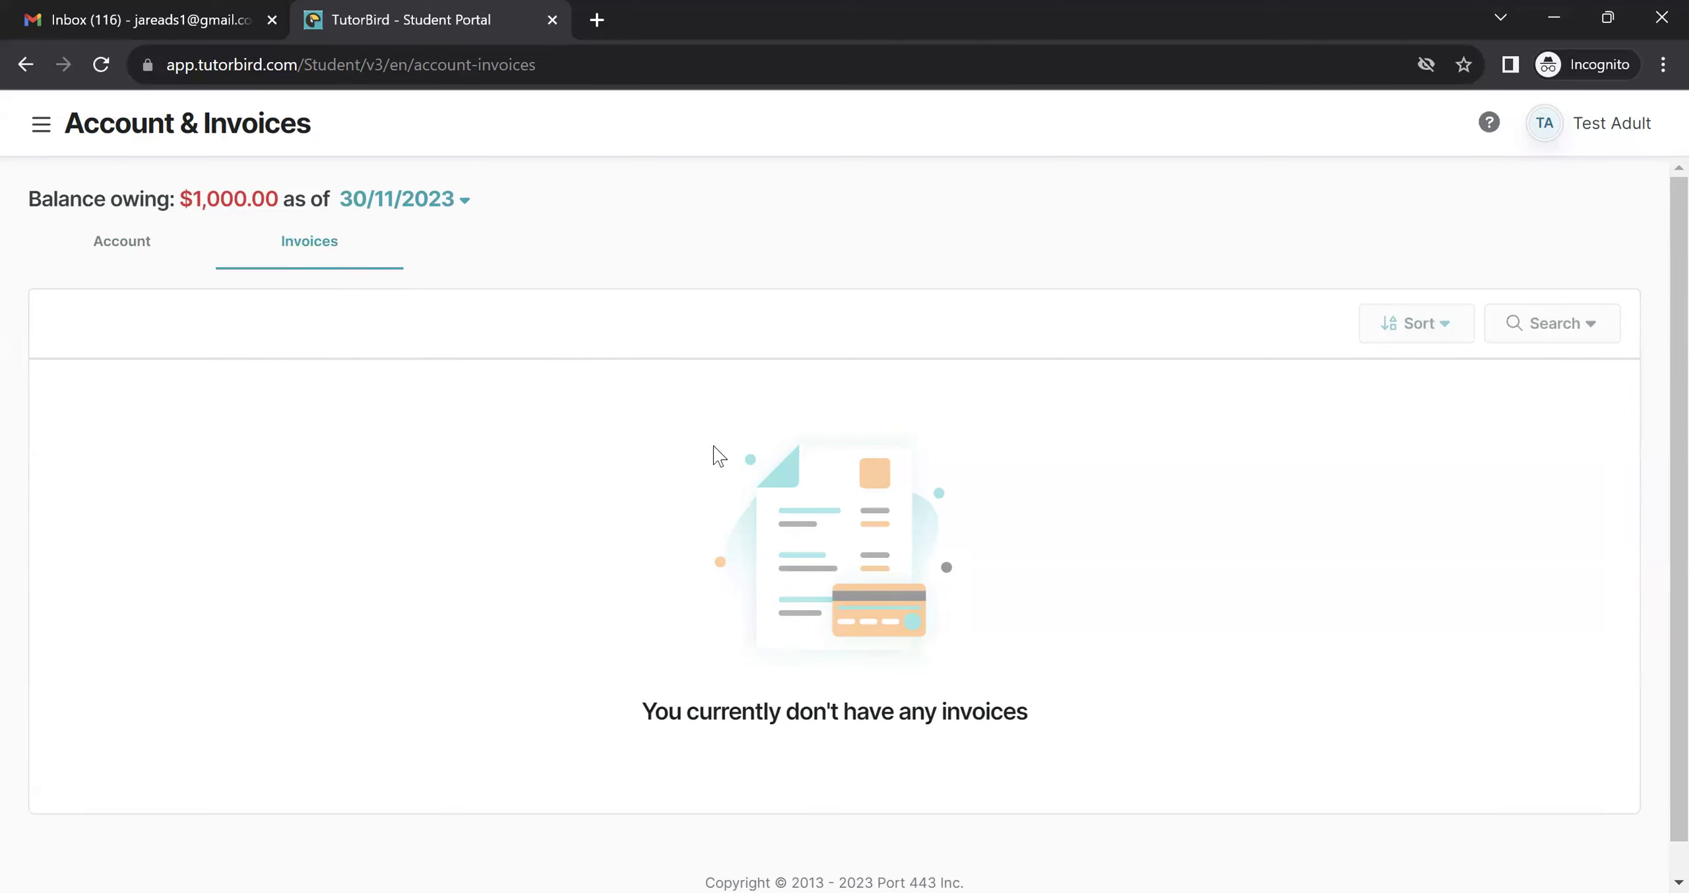
{"action": "left_click", "coordinate": [121, 241]}
{"action": "left_click", "coordinate": [145, 20]}
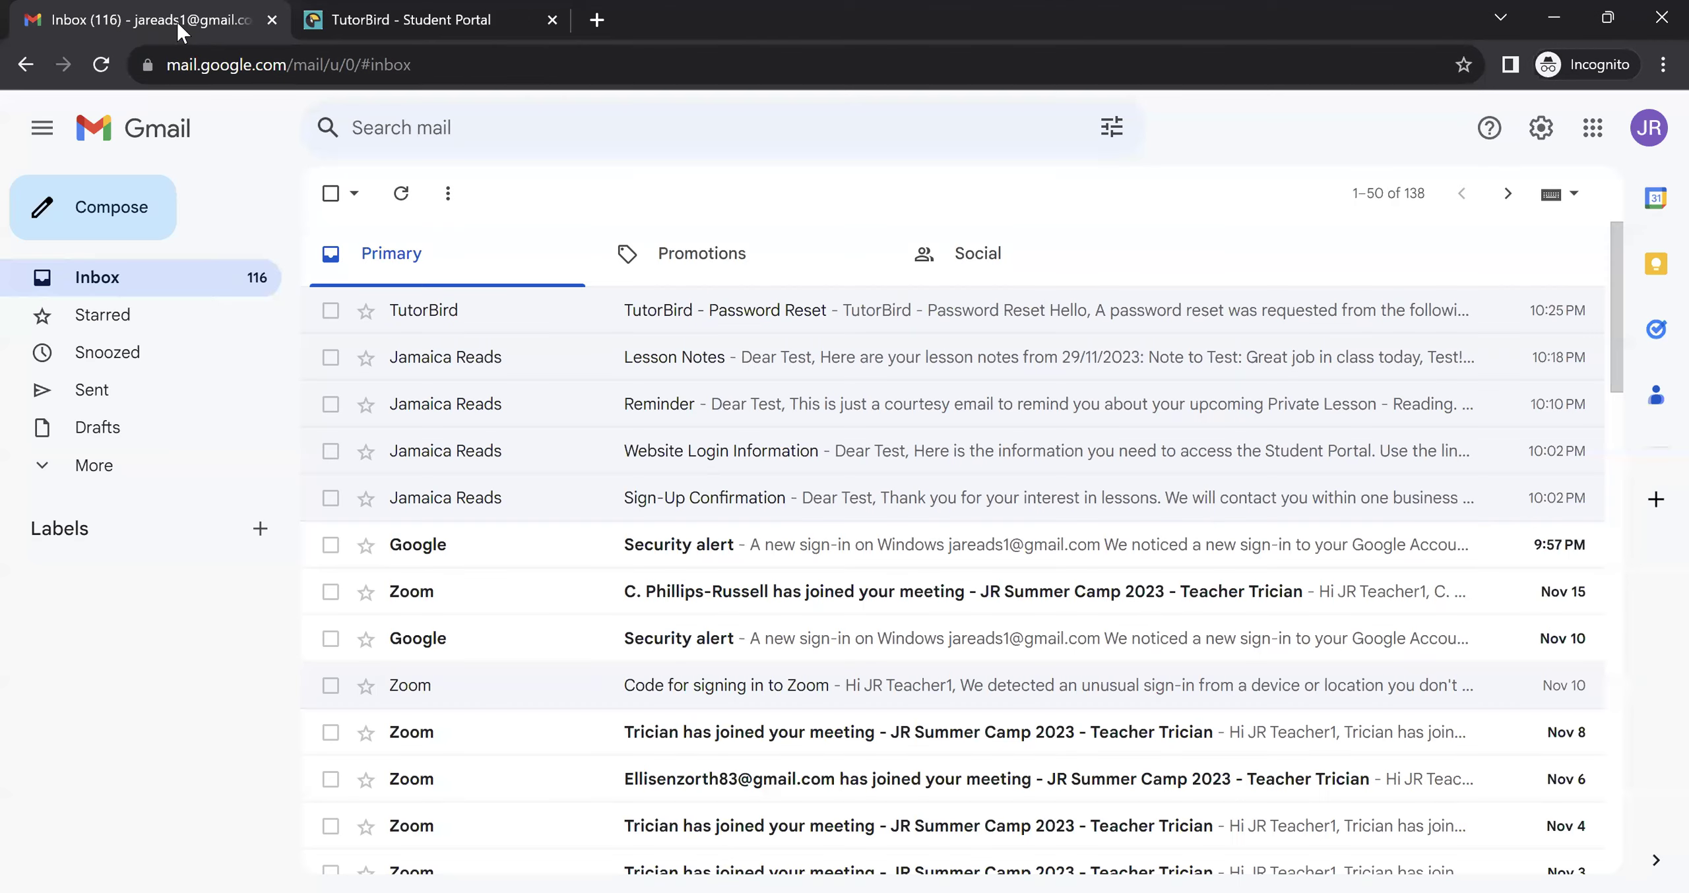
{"action": "left_click", "coordinate": [388, 19]}
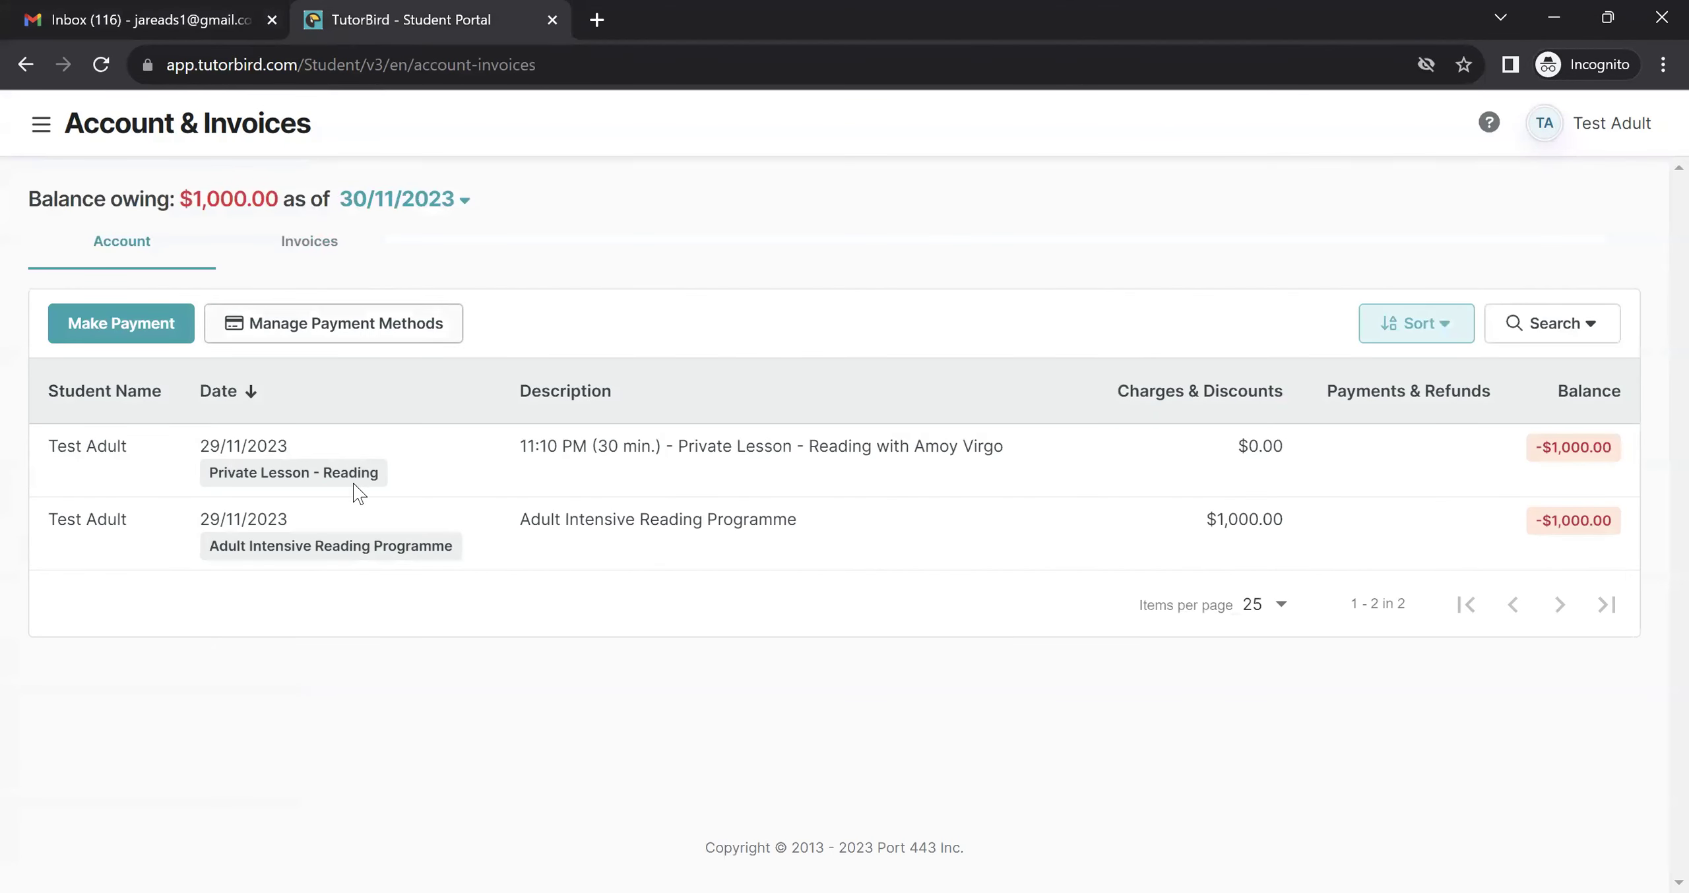